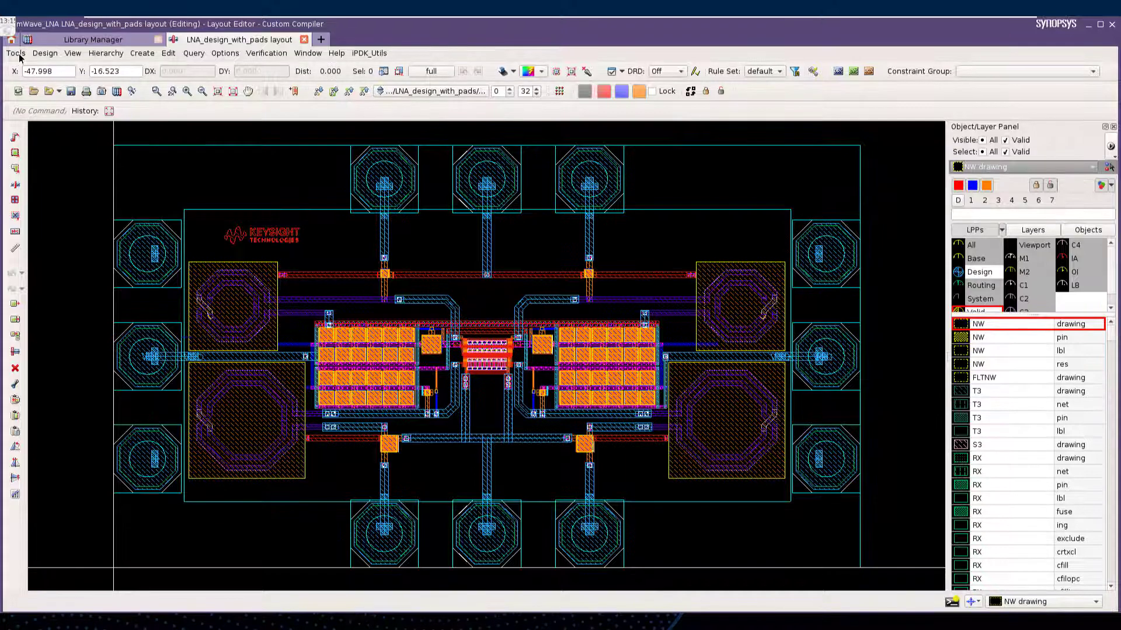
# - Enable RFPro for the layout and create a new RFPro view named rfpro_demo, accepting the mmWave_LNA library's existing substrate as design reference
pyautogui.click(34, 306)
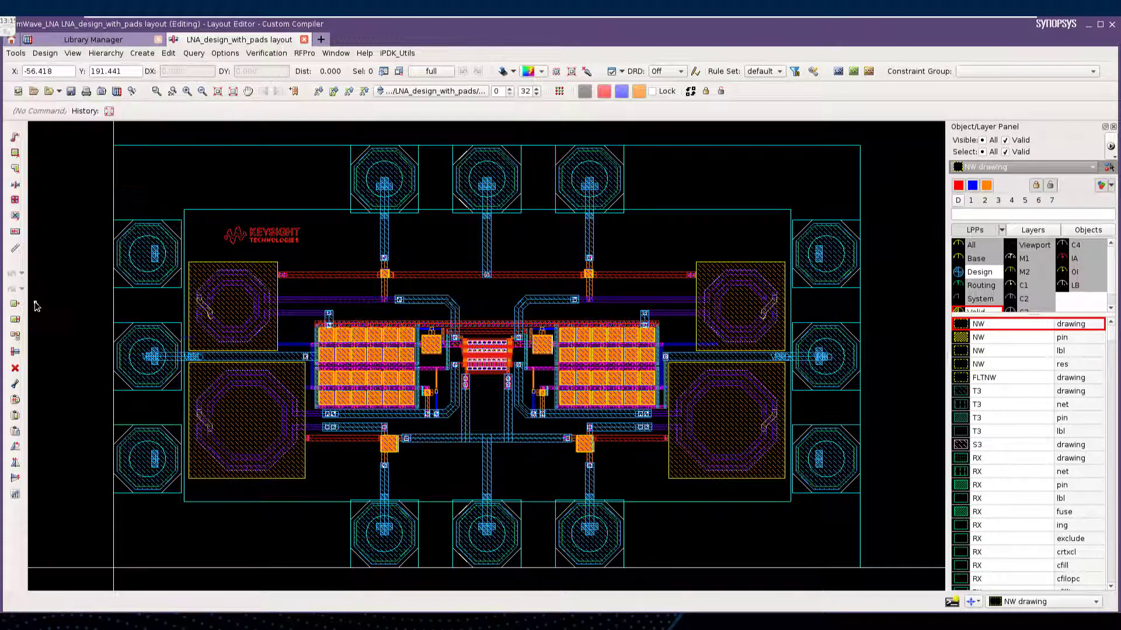
pyautogui.click(304, 53)
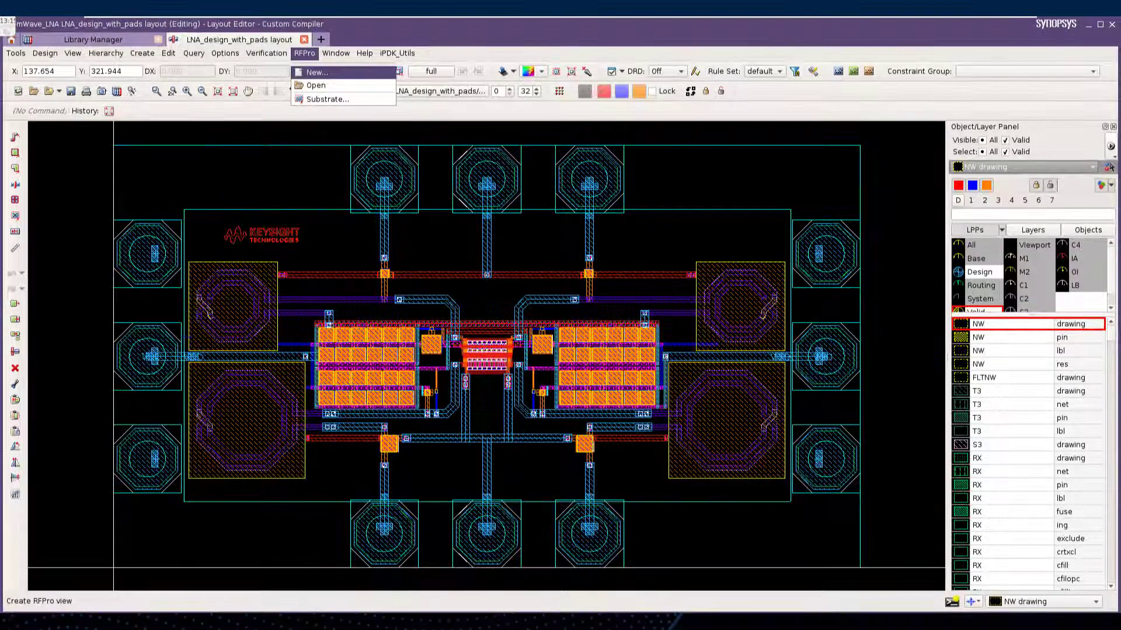
pyautogui.click(317, 72)
pyautogui.click(550, 319)
pyautogui.write('_demo')
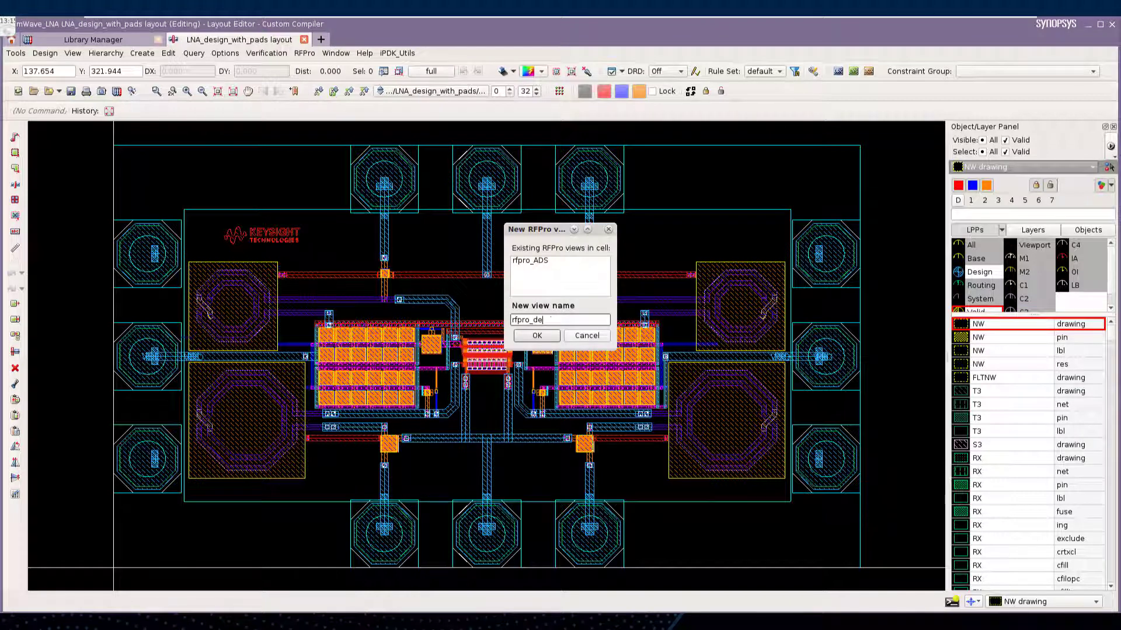
pyautogui.press('Return')
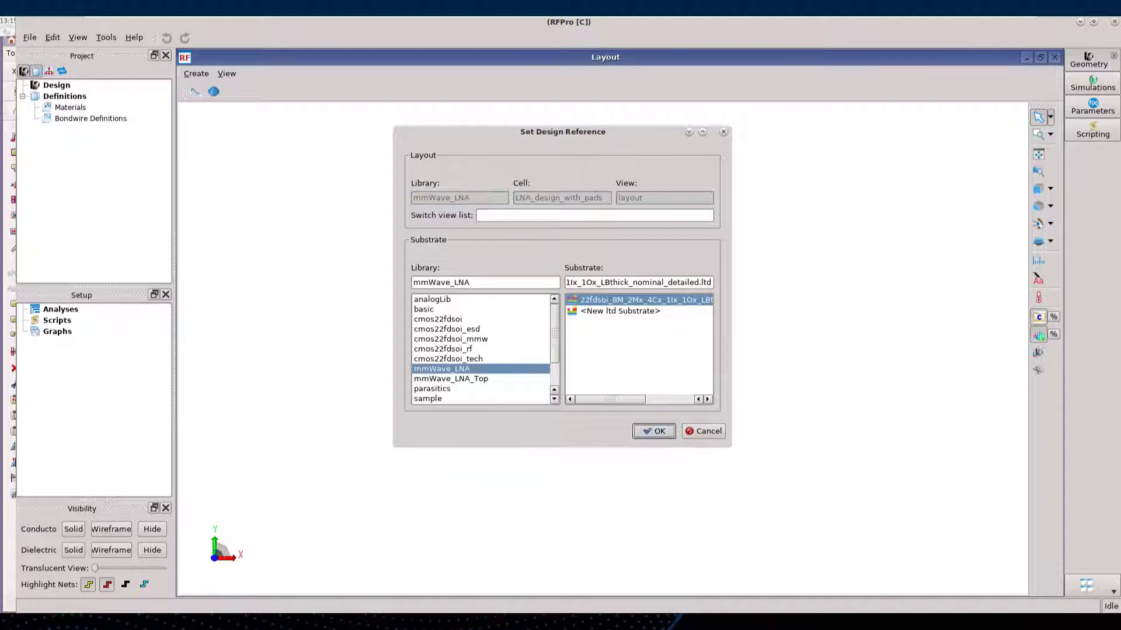
pyautogui.click(649, 432)
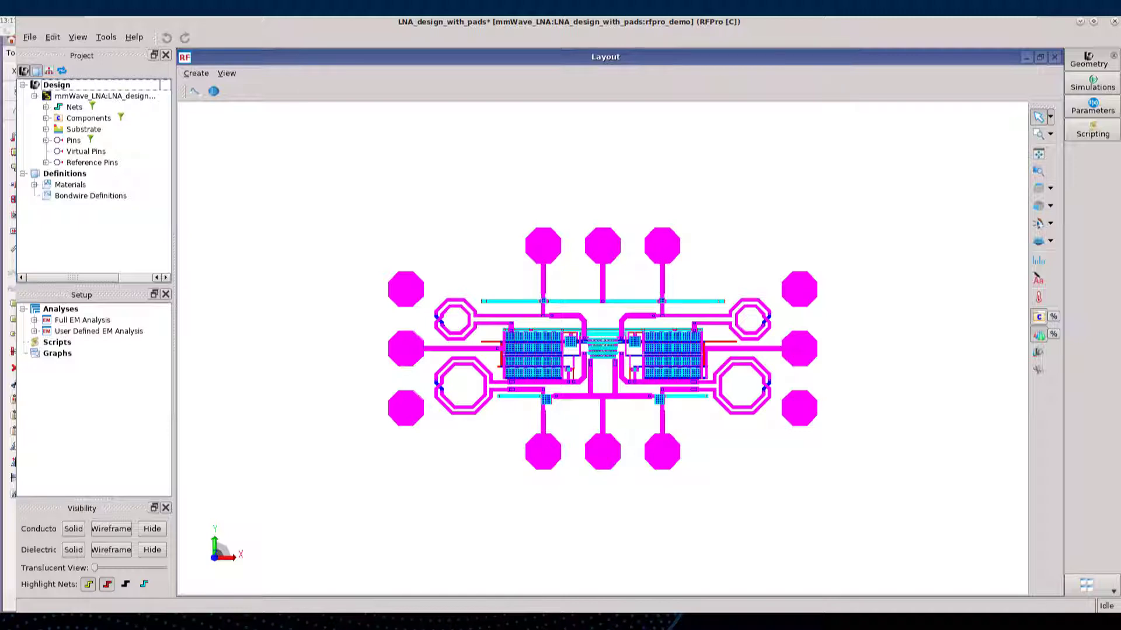
# - Rename the Full EM Analysis to demo and expand its setup entries
pyautogui.click(83, 320)
pyautogui.doubleClick(82, 319)
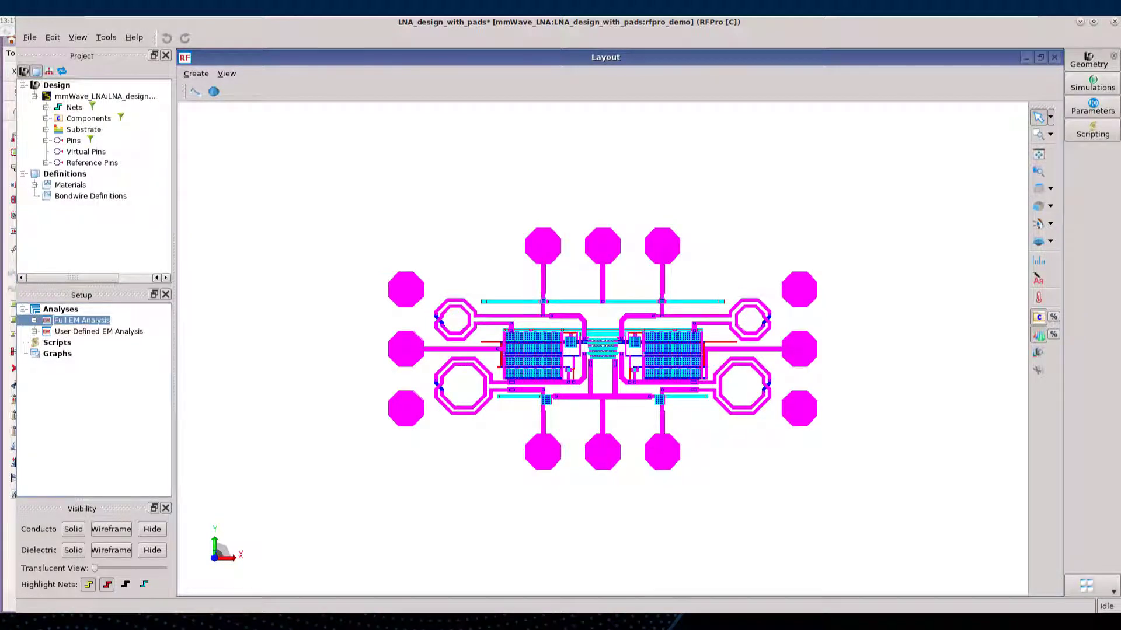
pyautogui.write('demo')
pyautogui.press('Return')
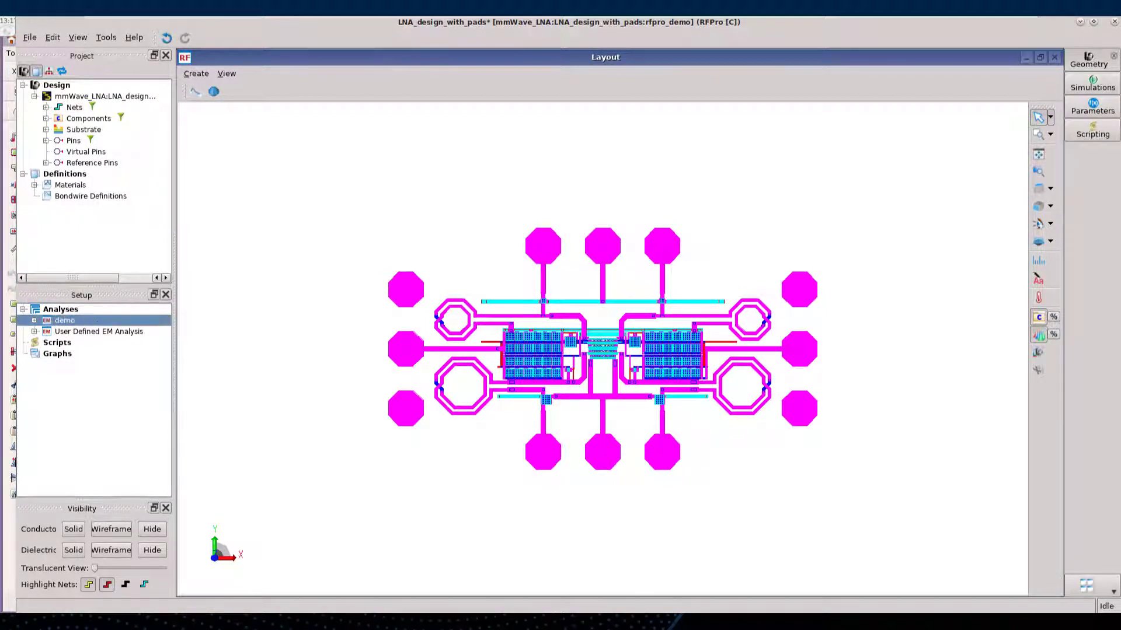
pyautogui.click(35, 321)
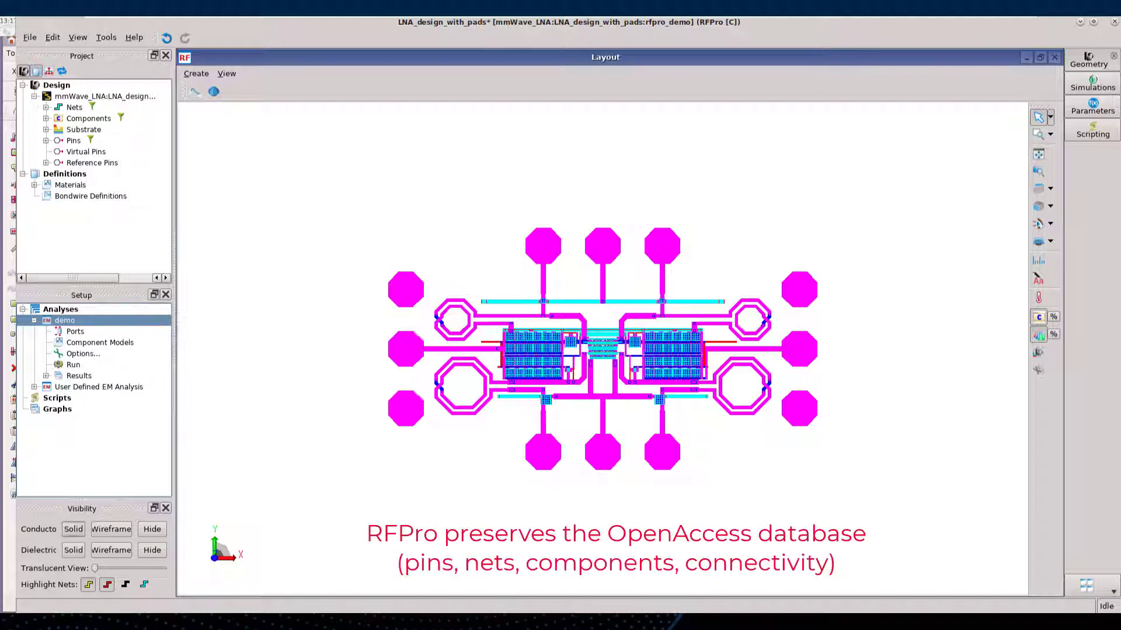
# - Show the conductors as wireframe and highlight the VDD, LNA_OUT_N, RFIN_N and RFIN_P nets in the layout
pyautogui.click(110, 529)
pyautogui.click(46, 108)
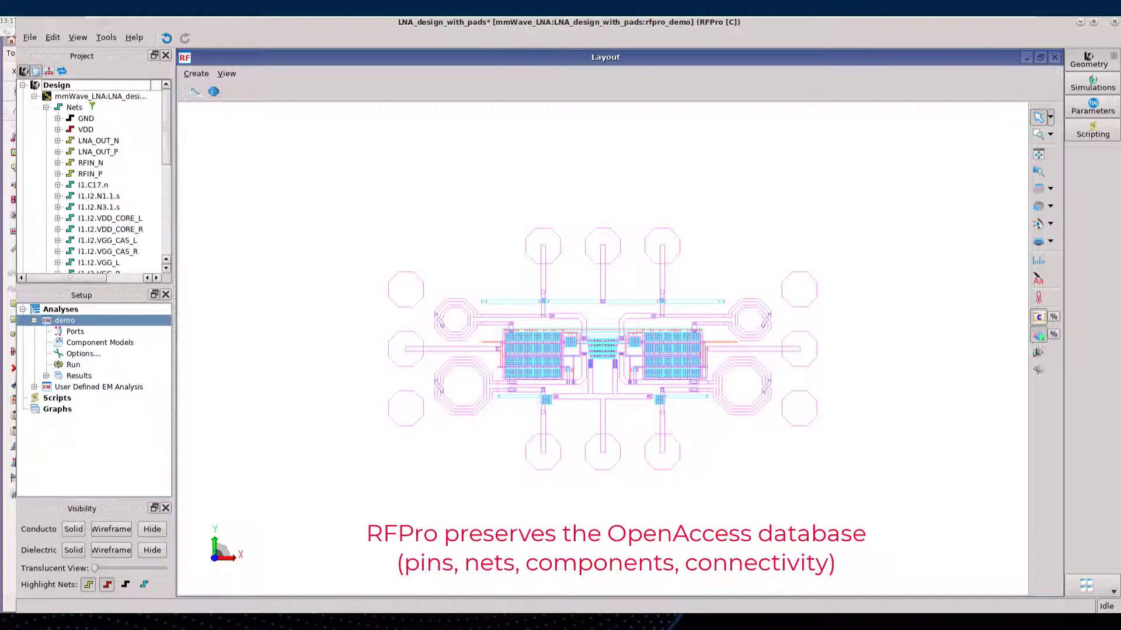
pyautogui.click(86, 130)
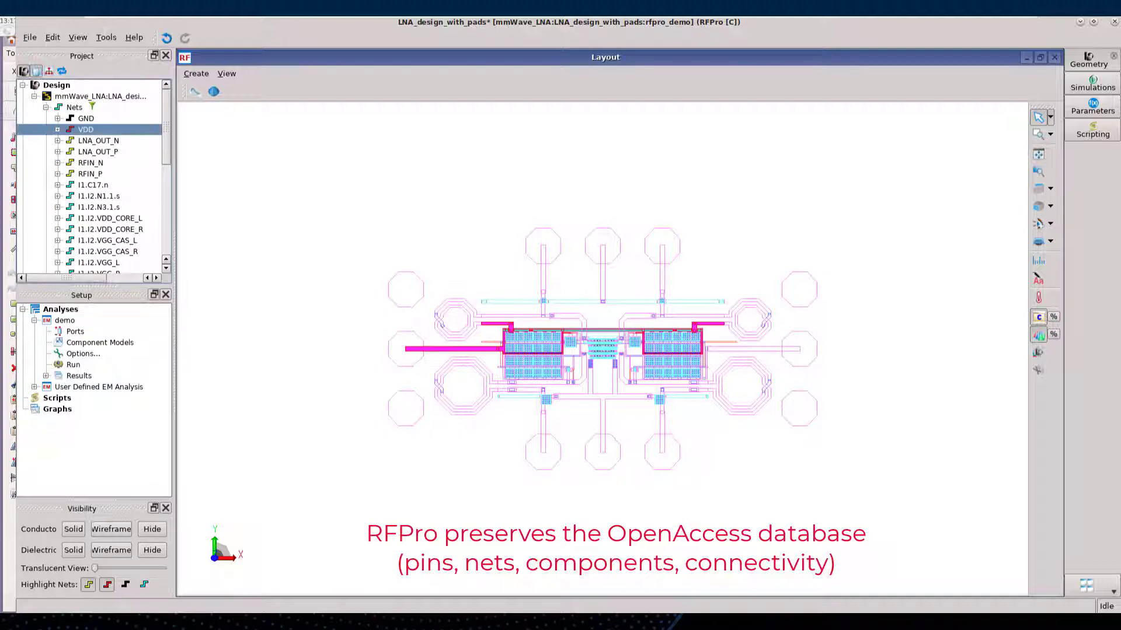
pyautogui.click(99, 140)
pyautogui.click(91, 162)
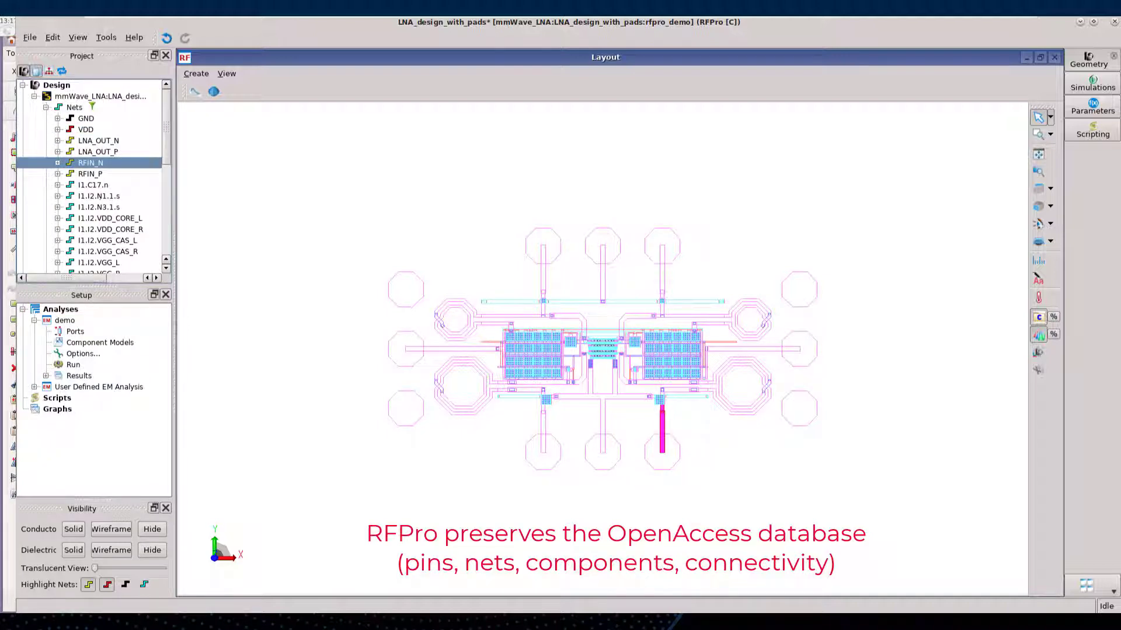
pyautogui.press('Down')
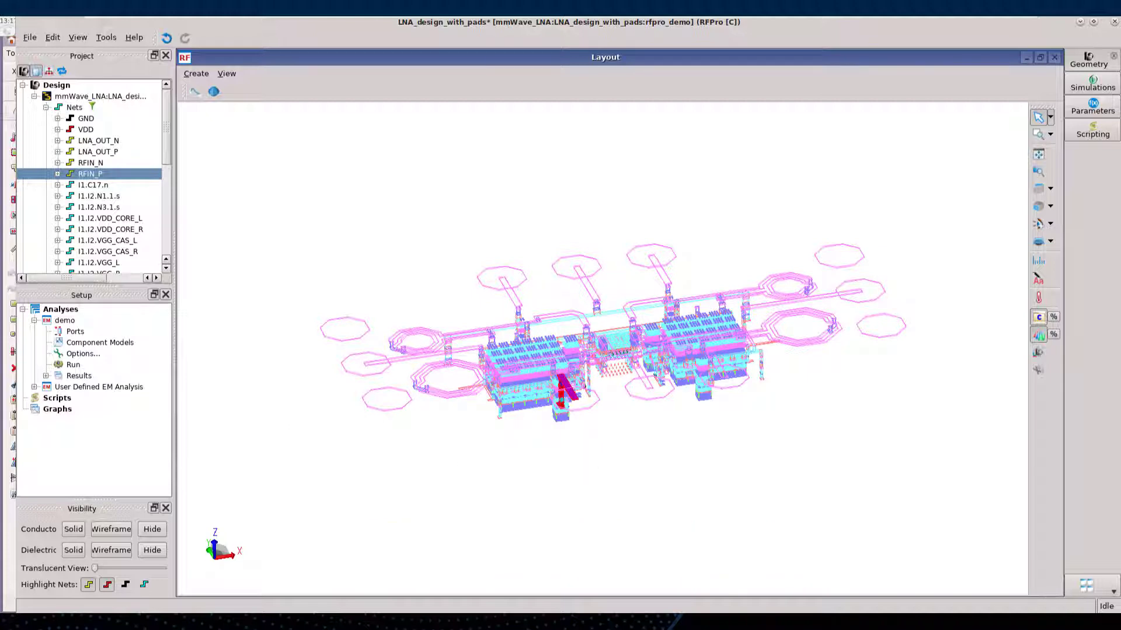
pyautogui.click(46, 107)
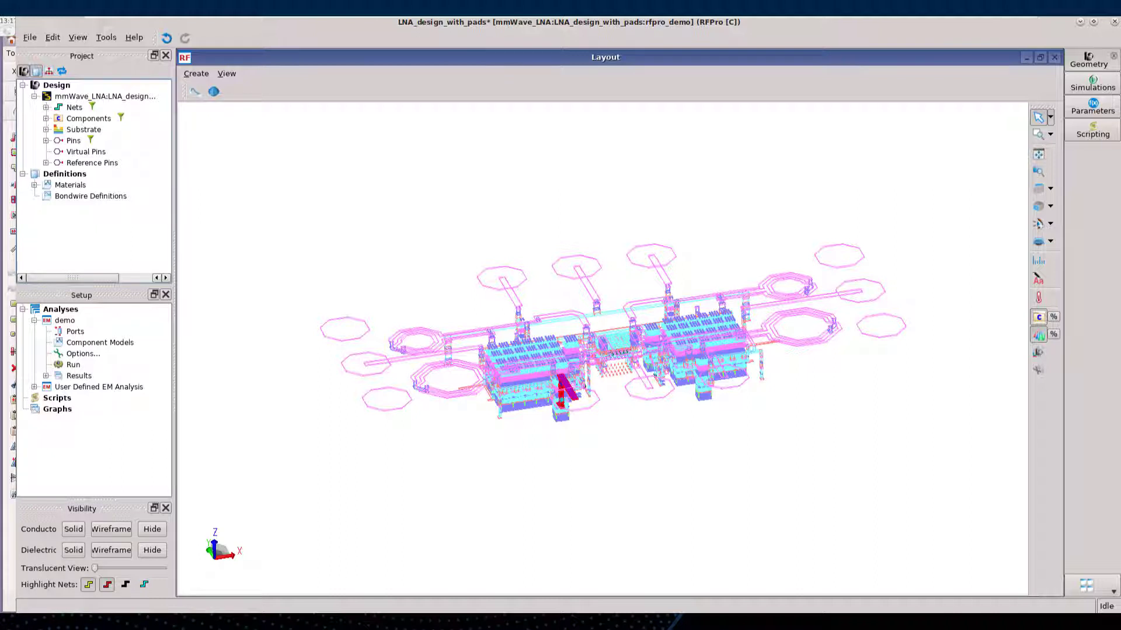
# - Change the role of the apmom_mmw and LNA_core components to circuit, accepting the new net and component extraction
pyautogui.click(46, 119)
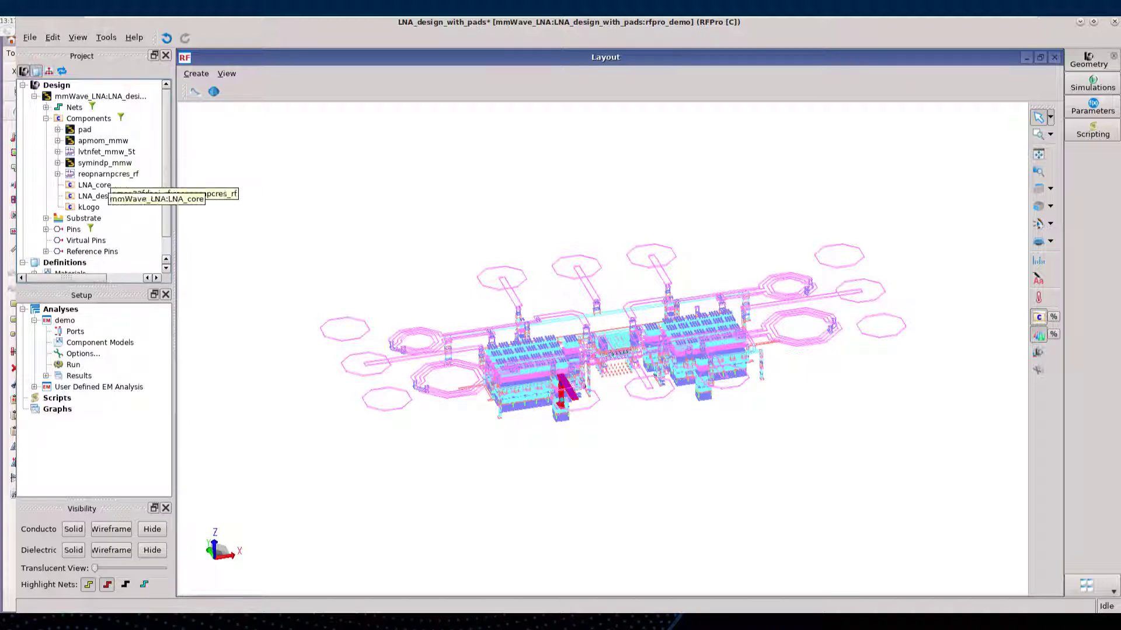
pyautogui.click(94, 185)
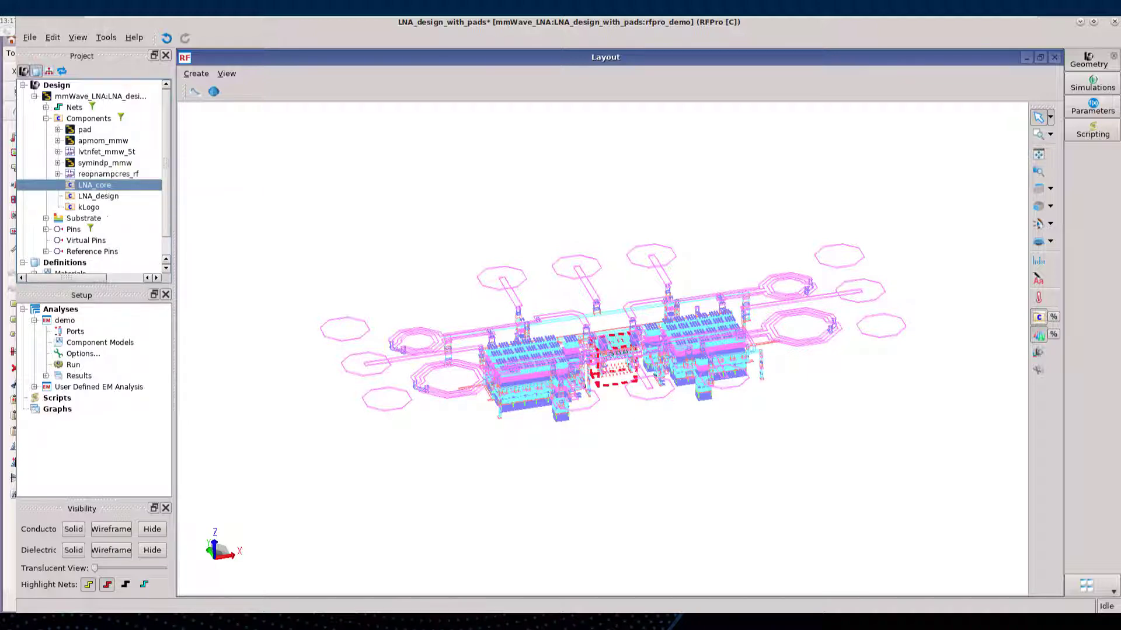
pyautogui.keyDown('ctrl'); pyautogui.click(103, 140); pyautogui.keyUp('ctrl')
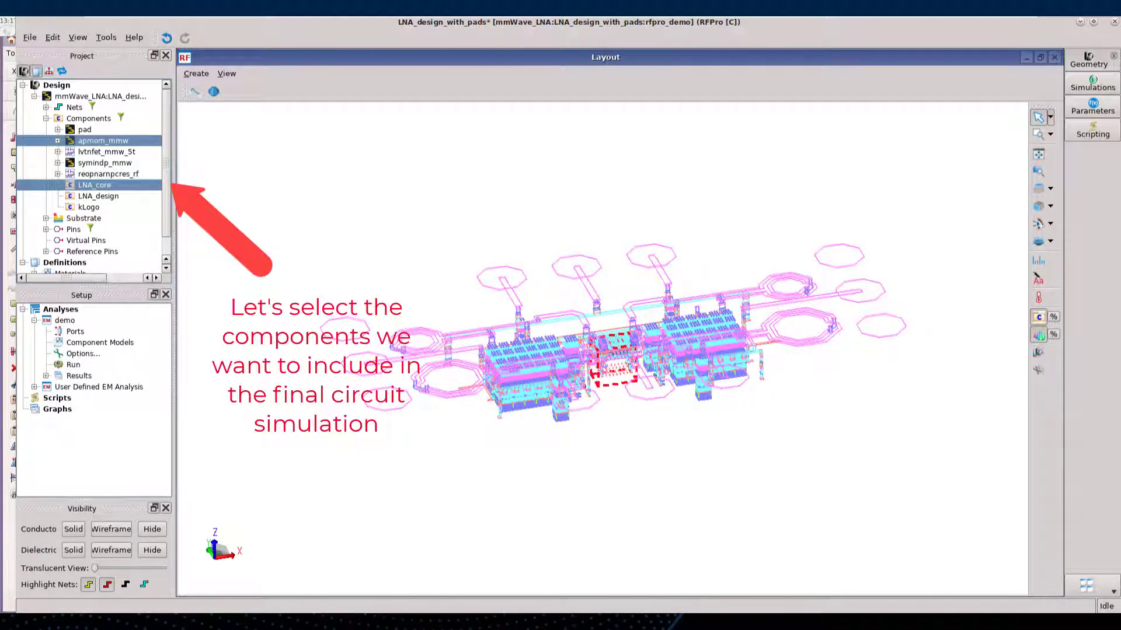
pyautogui.rightClick(100, 141)
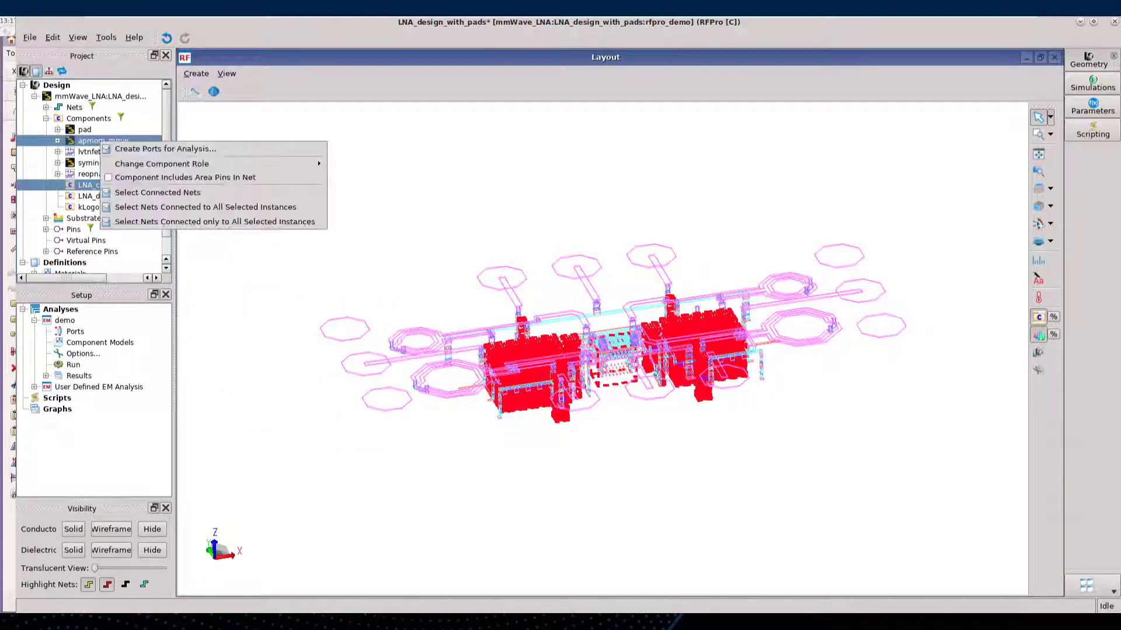
pyautogui.moveTo(270, 161)
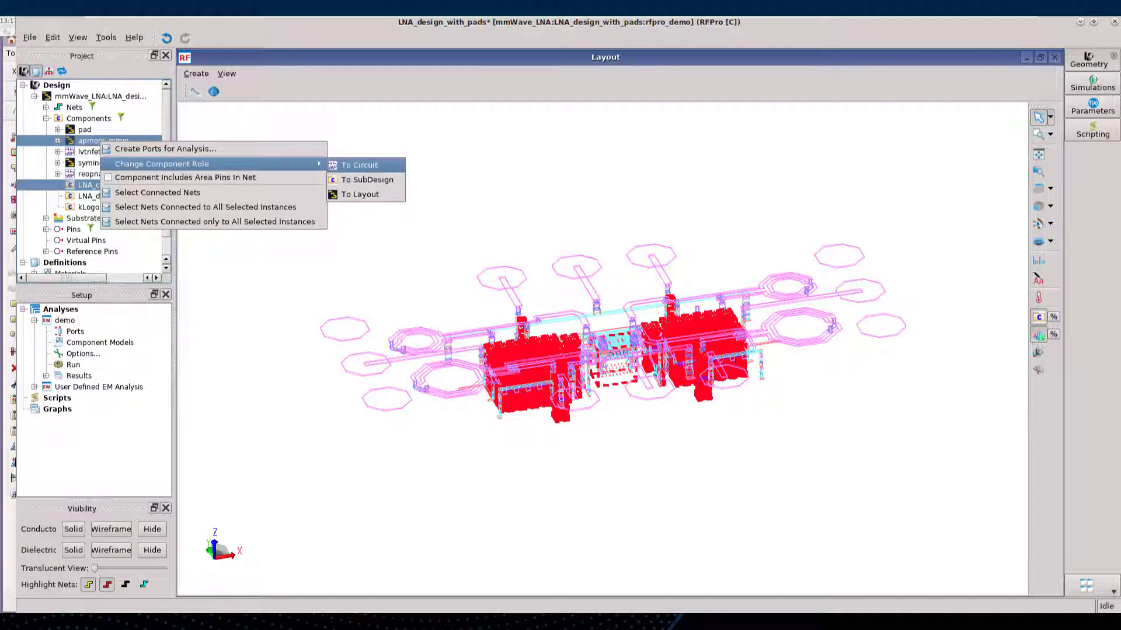
pyautogui.click(359, 165)
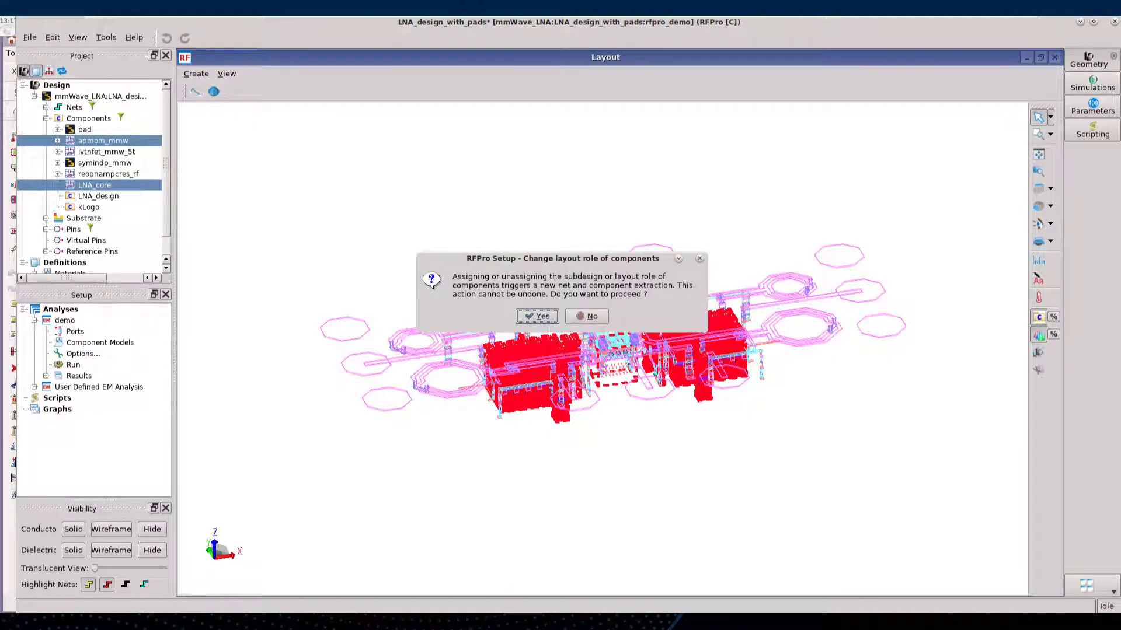
pyautogui.press('Return')
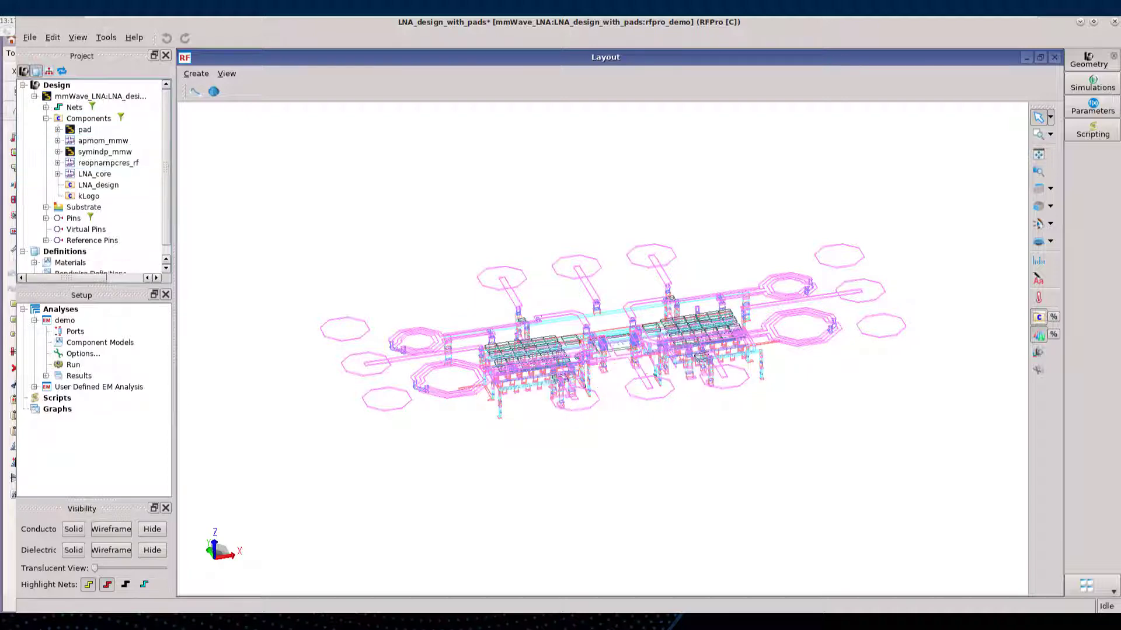
# - Add apmom_mmw, reopnarnpcres_rf and LNA_core to the demo analysis as component models
pyautogui.moveTo(541, 337)
pyautogui.click(103, 141)
pyautogui.keyDown('ctrl'); pyautogui.click(105, 163); pyautogui.keyUp('ctrl')
pyautogui.keyDown('ctrl'); pyautogui.click(98, 174); pyautogui.keyUp('ctrl')
pyautogui.moveTo(97, 174); pyautogui.dragTo(131, 344)
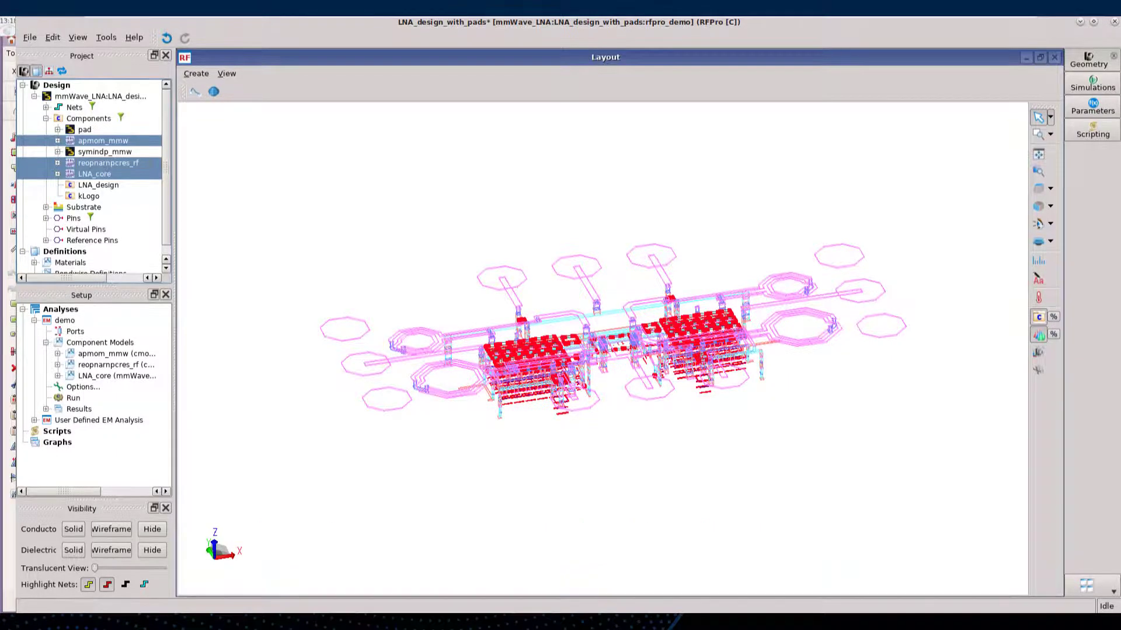
# - Create one port per pin in the demo analysis for all design pins from GND through VGG
pyautogui.click(74, 218)
pyautogui.click(46, 218)
pyautogui.click(98, 229)
pyautogui.scroll(-1, 98, 230)
pyautogui.scroll(-1, 90, 175)
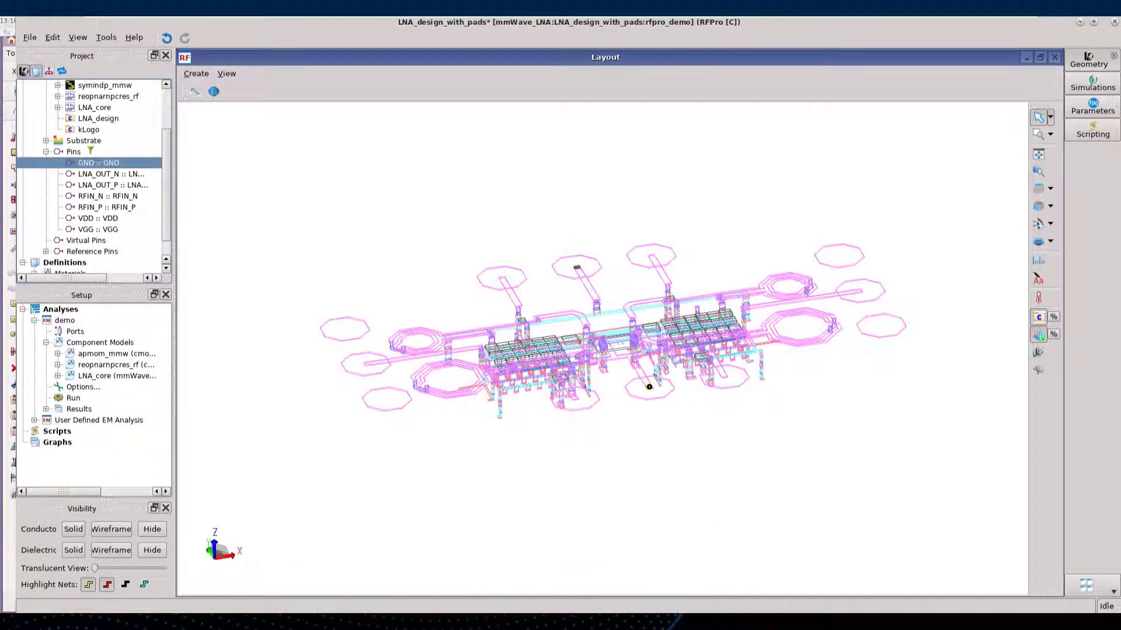
pyautogui.keyDown('shift'); pyautogui.click(96, 230); pyautogui.keyUp('shift')
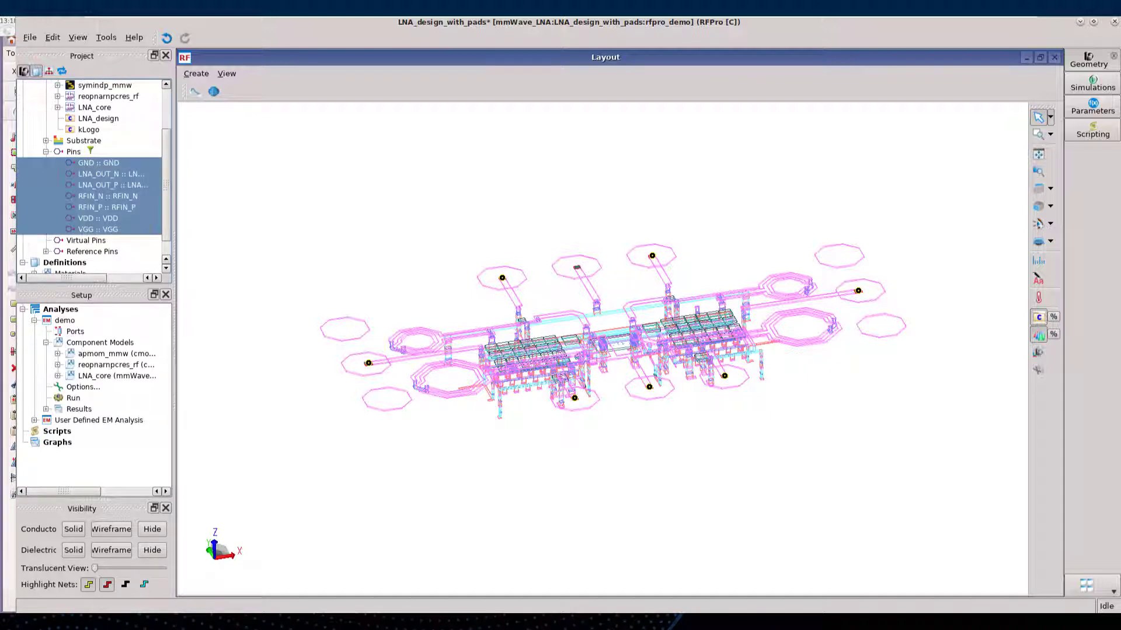
pyautogui.rightClick(82, 228)
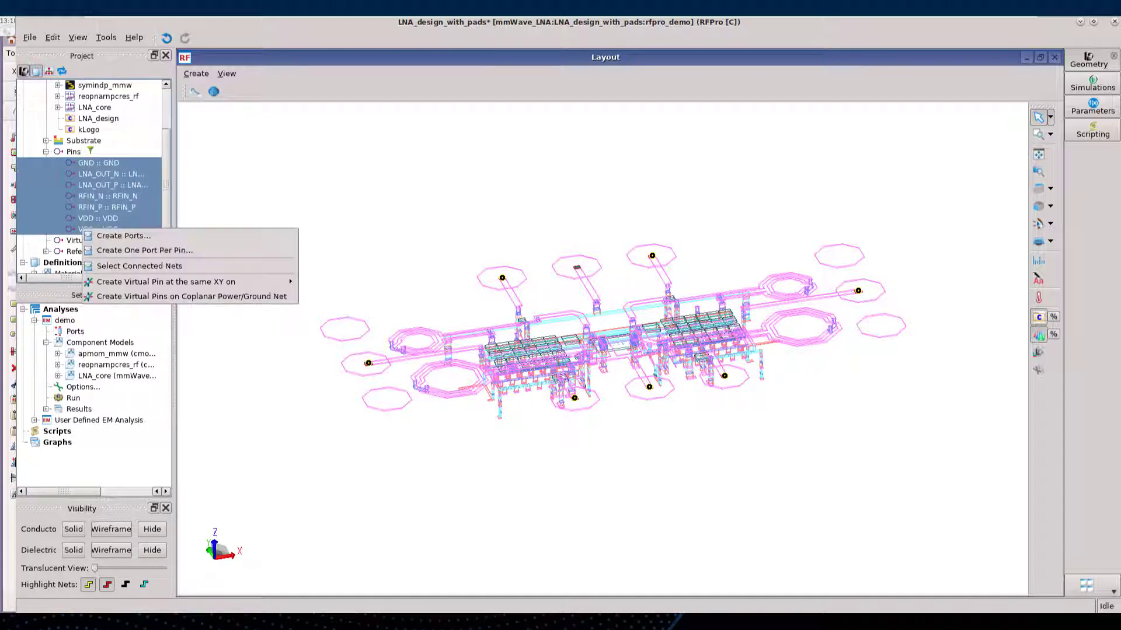
pyautogui.click(145, 250)
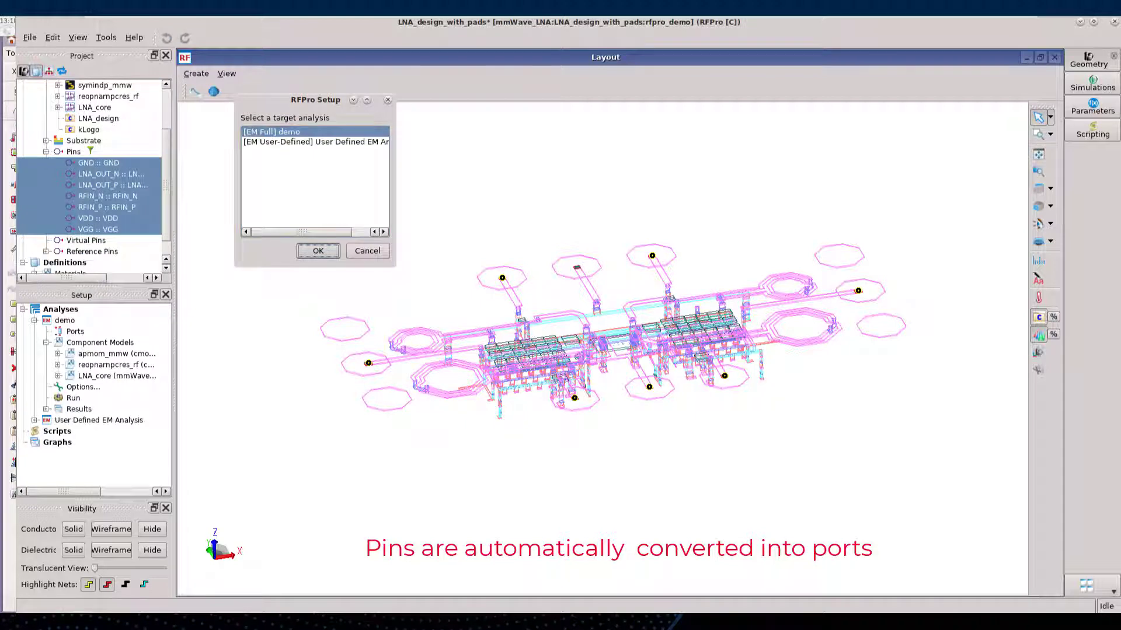
pyautogui.press('Return')
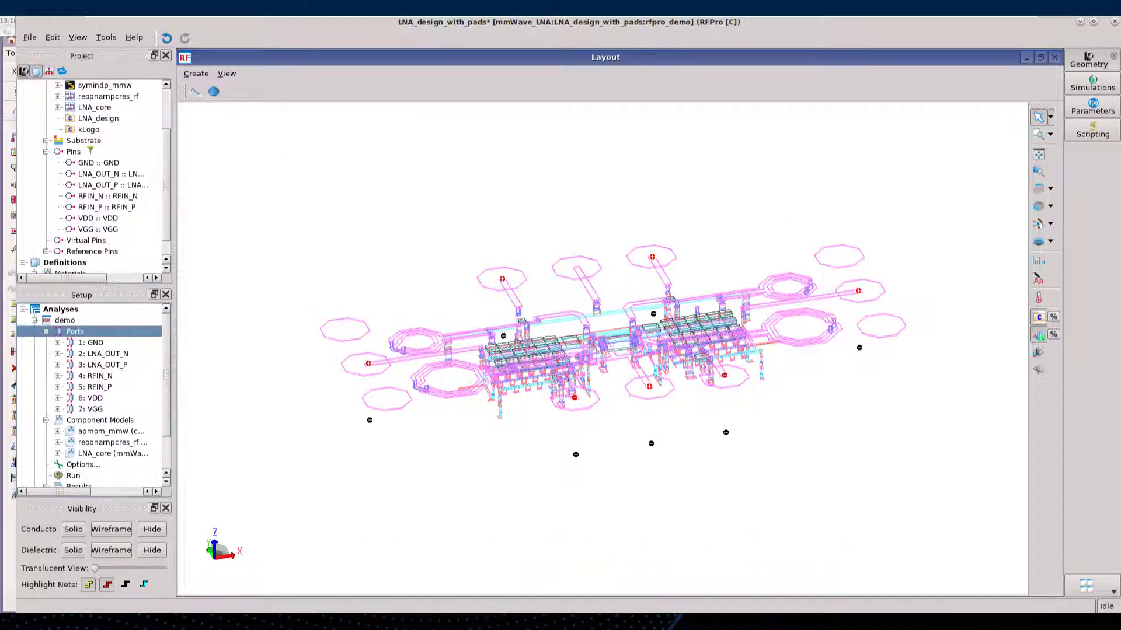
# - Set the stop frequency of the demo analysis's adaptive frequency plan to 40 GHz
pyautogui.click(83, 465)
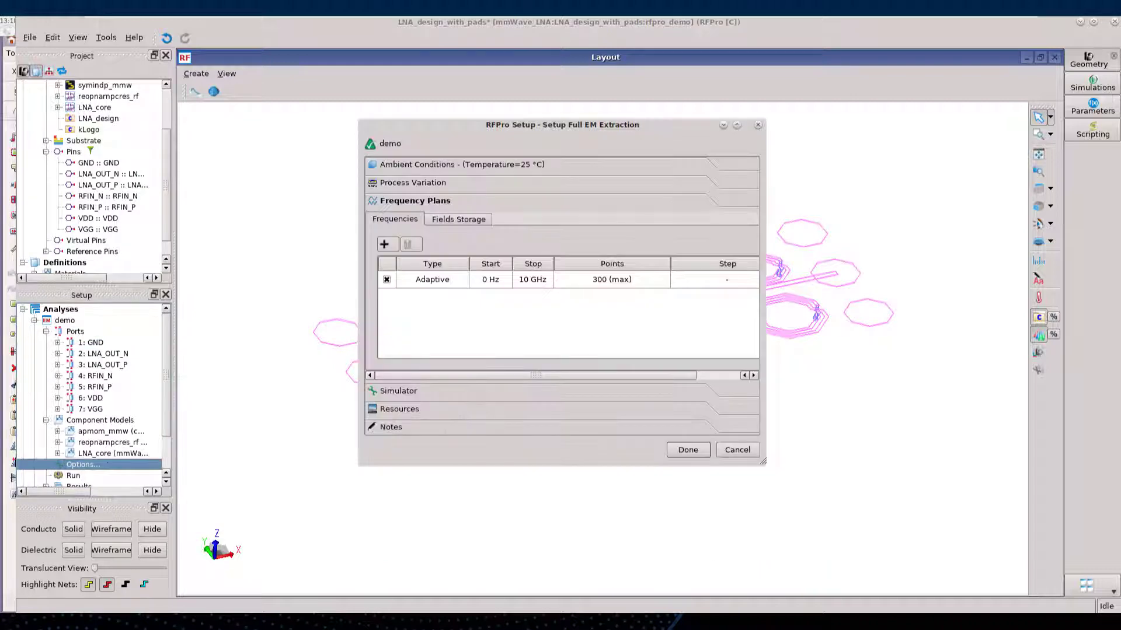
pyautogui.click(532, 279)
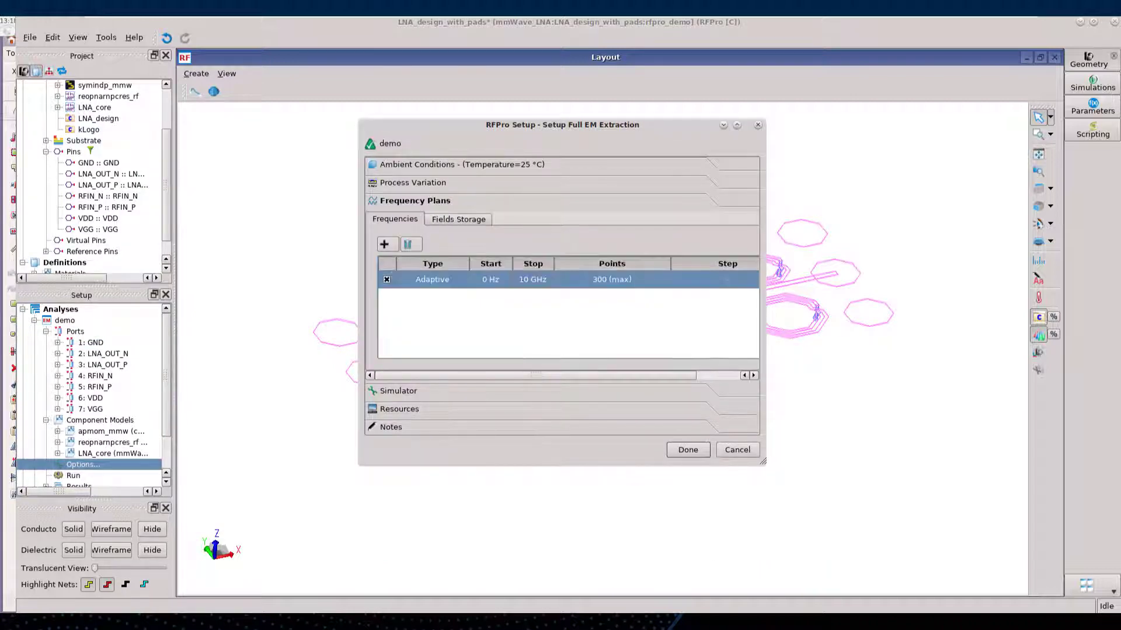
pyautogui.doubleClick(532, 280)
pyautogui.write('40')
pyautogui.press('Return')
pyautogui.click(611, 280)
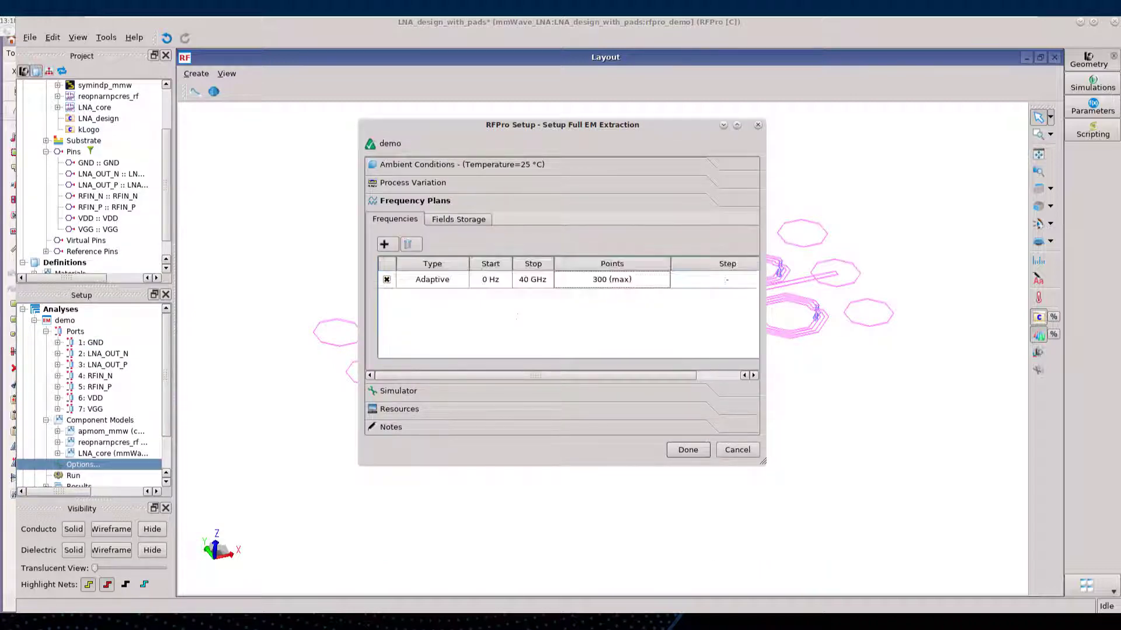
# - Inspect the mesh settings in the advanced Momentum RF simulator setup of the demo analysis
pyautogui.click(480, 391)
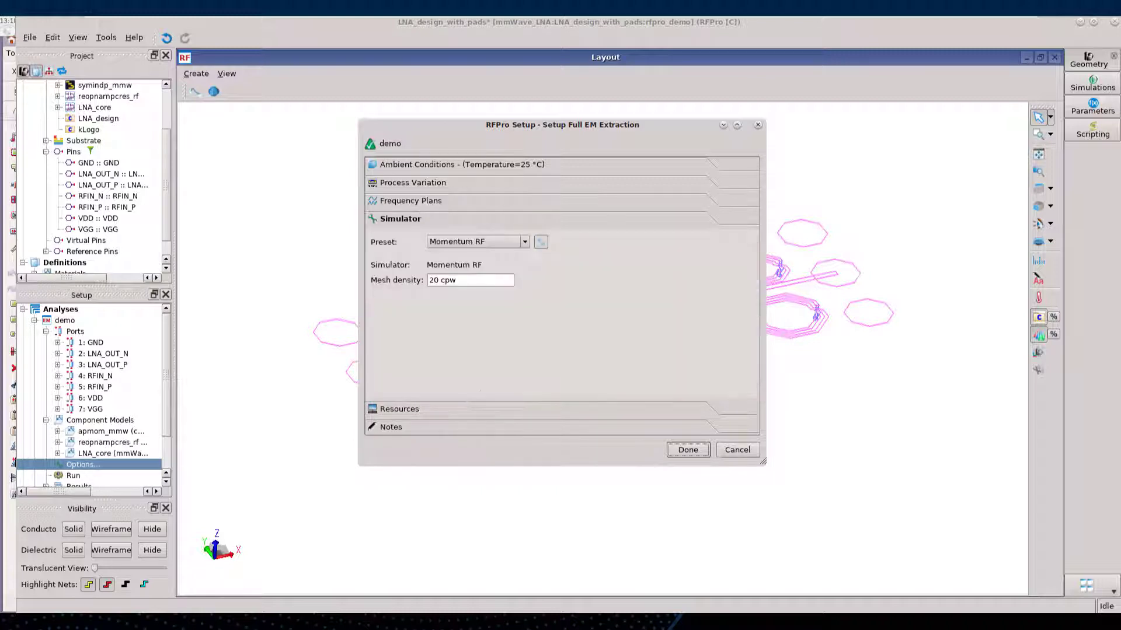
pyautogui.click(541, 242)
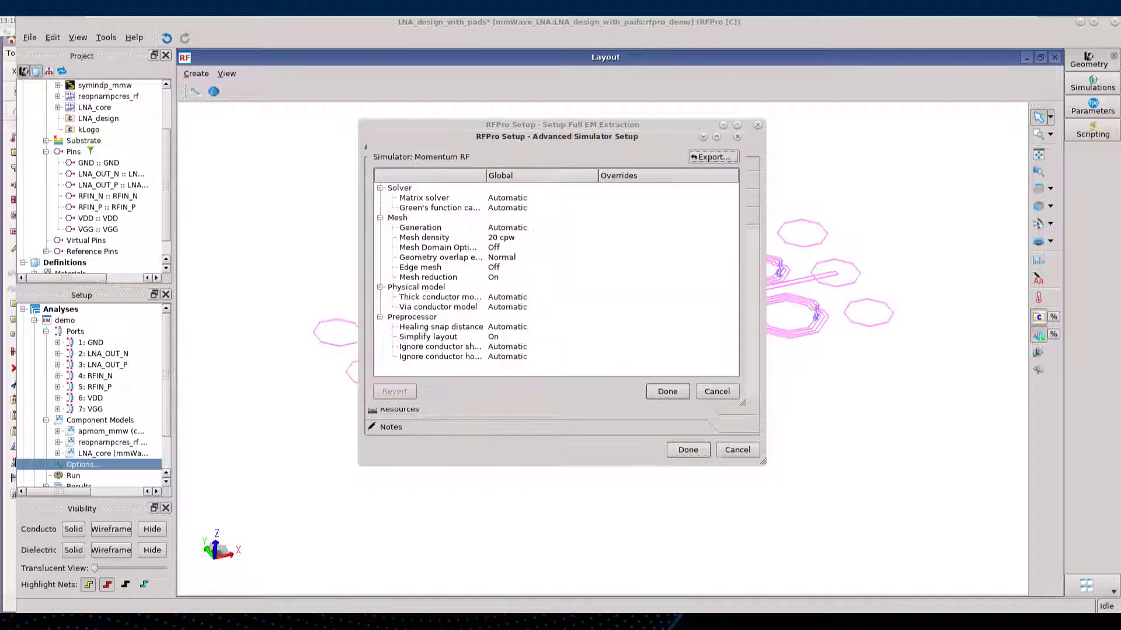
pyautogui.click(533, 230)
pyautogui.click(525, 249)
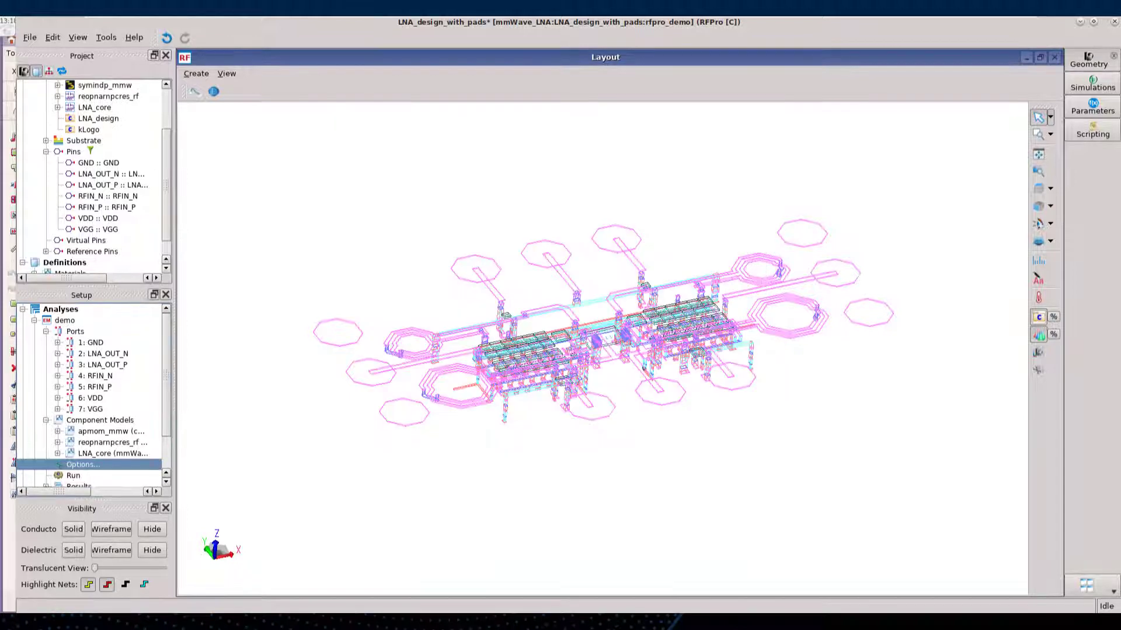
# - Run the demo analysis and generate its sub circuit as a schematic view in the existing cell
pyautogui.click(73, 475)
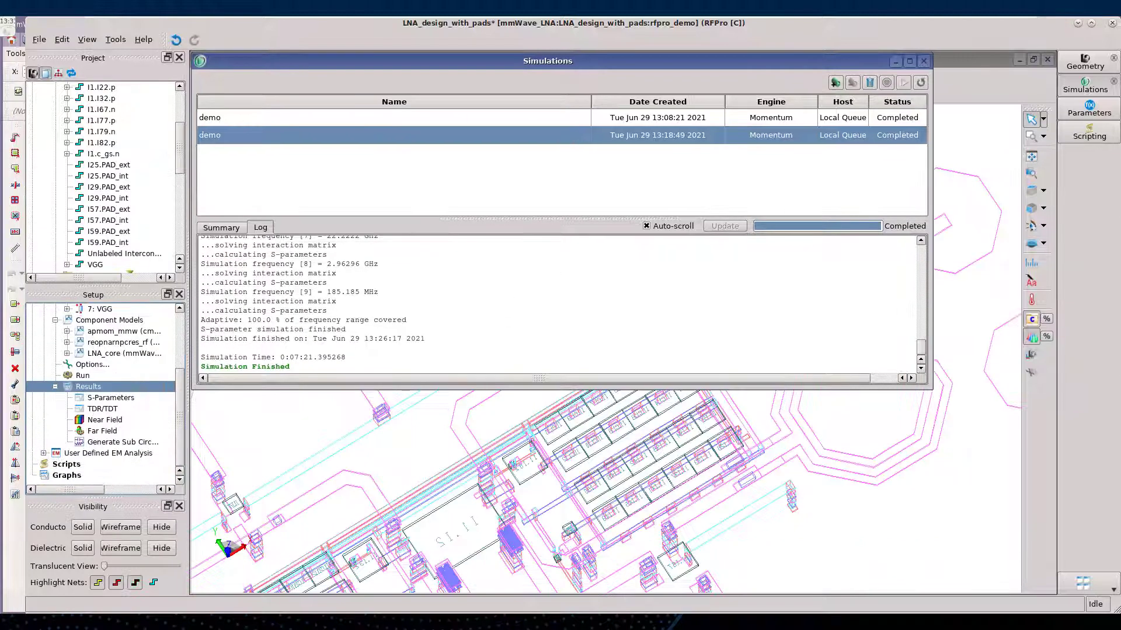
pyautogui.doubleClick(122, 442)
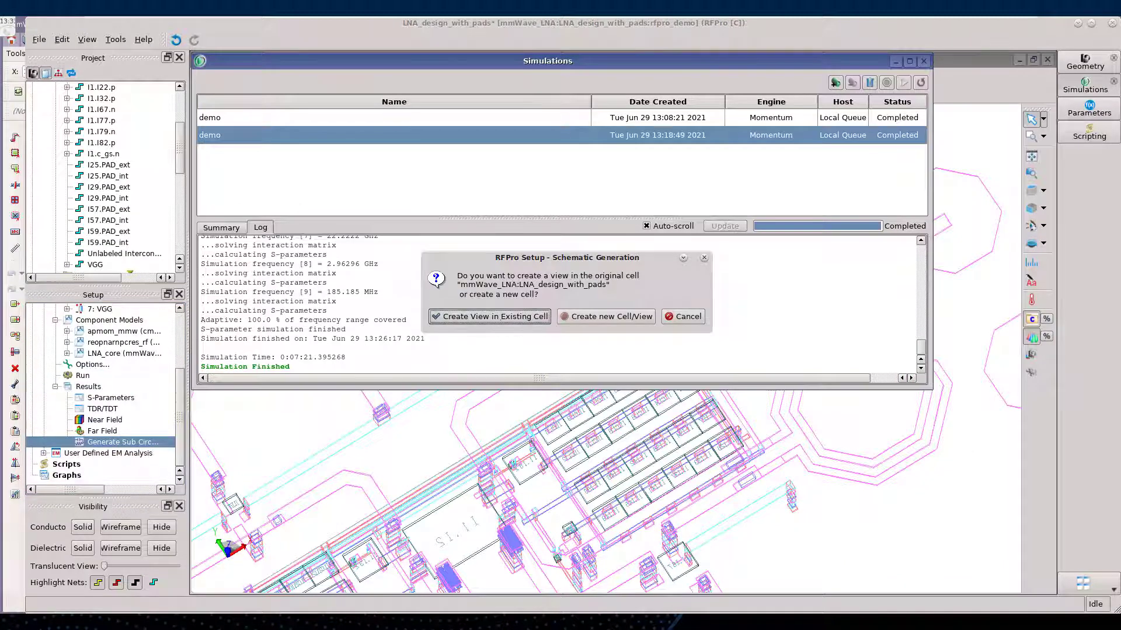
pyautogui.click(499, 319)
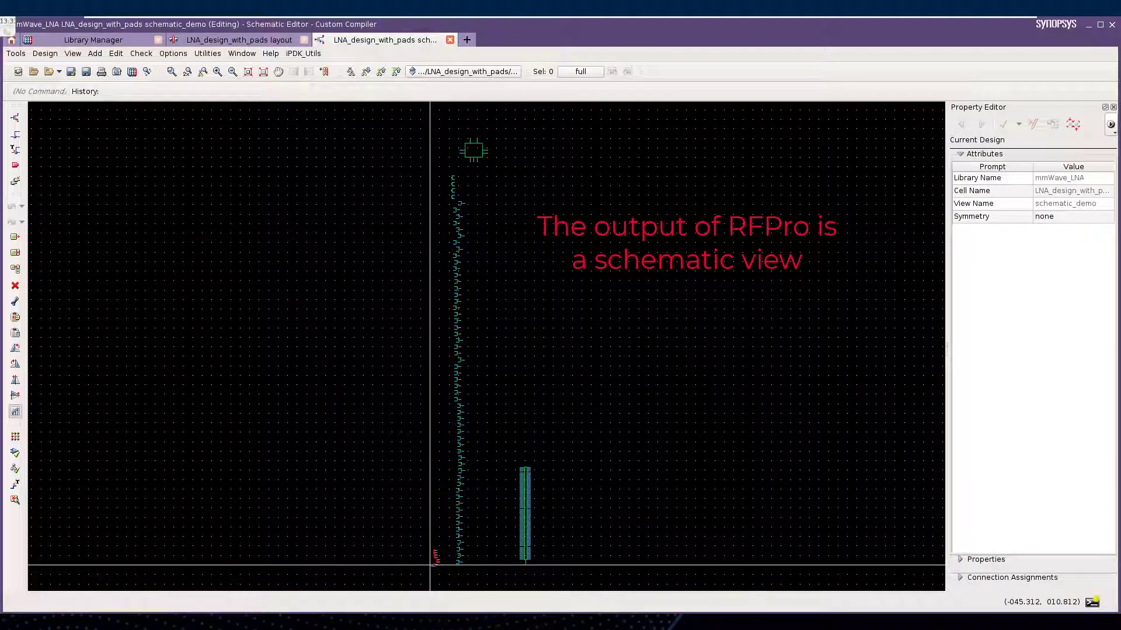
# - Examine the generated schematic_demo view: the top-level pins, the S-parameter block from the Momentum simulation, and the components above it
pyautogui.moveTo(402, 527); pyautogui.dragTo(450, 577, button='right')
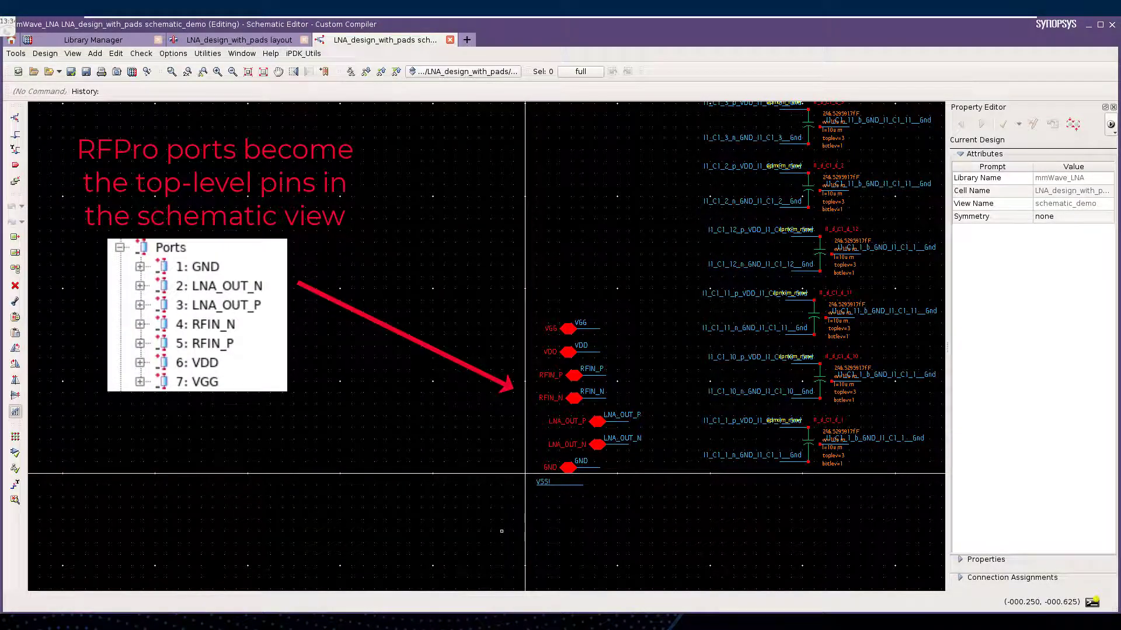
pyautogui.press('f')
pyautogui.moveTo(543, 576); pyautogui.dragTo(545, 577, button='right')
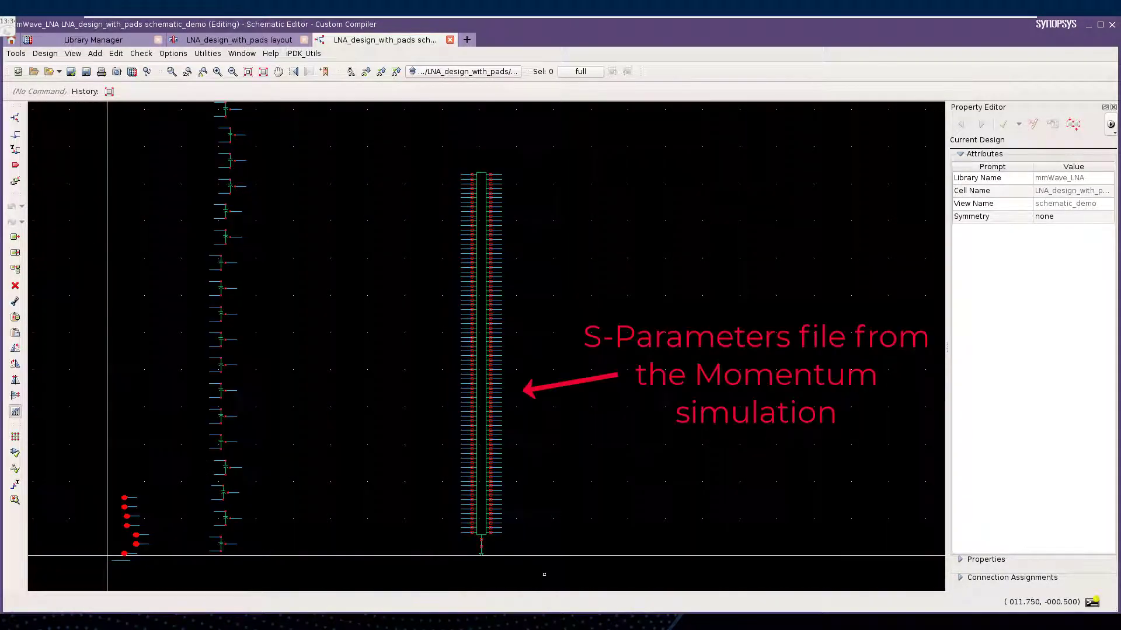
pyautogui.moveTo(412, 157); pyautogui.dragTo(563, 286, button='right')
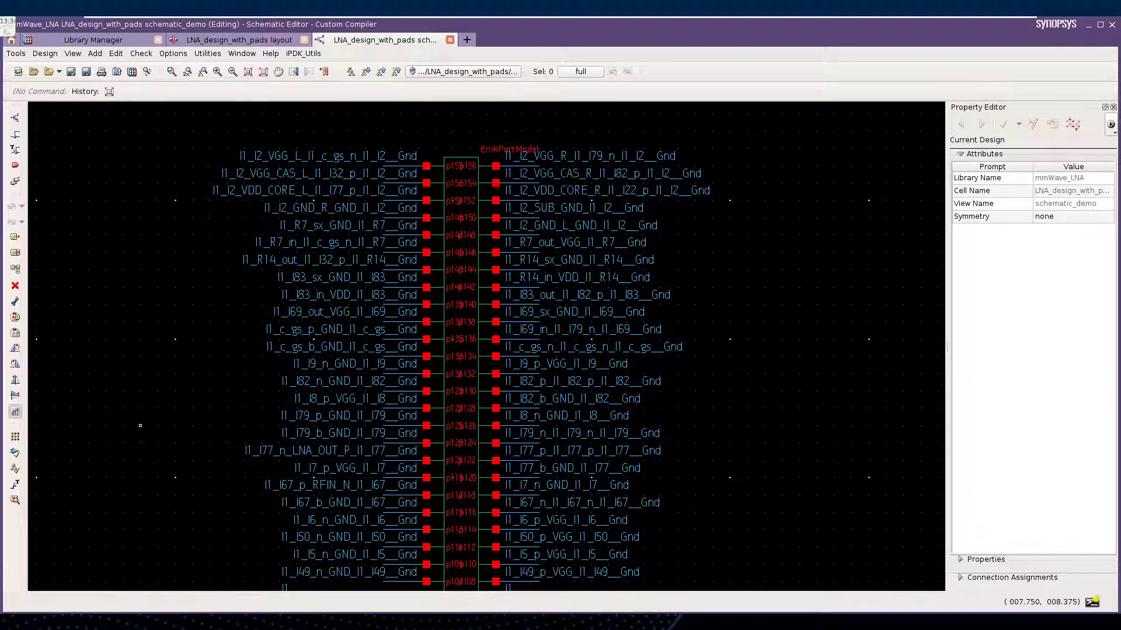
pyautogui.press('f')
pyautogui.moveTo(440, 127); pyautogui.dragTo(503, 247, button='right')
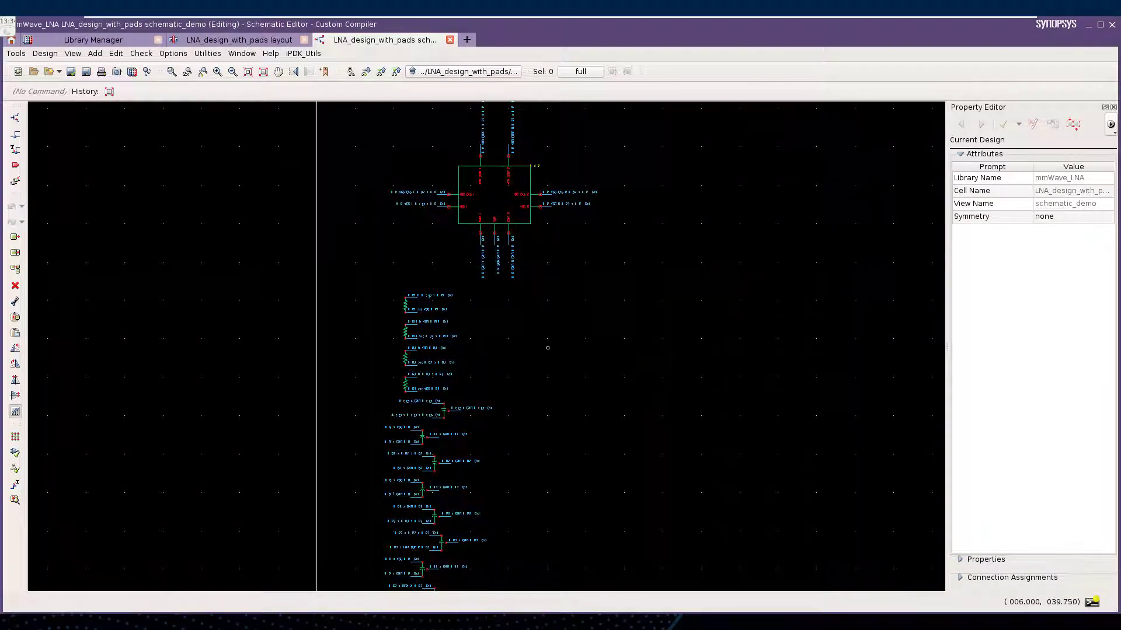
pyautogui.press('f')
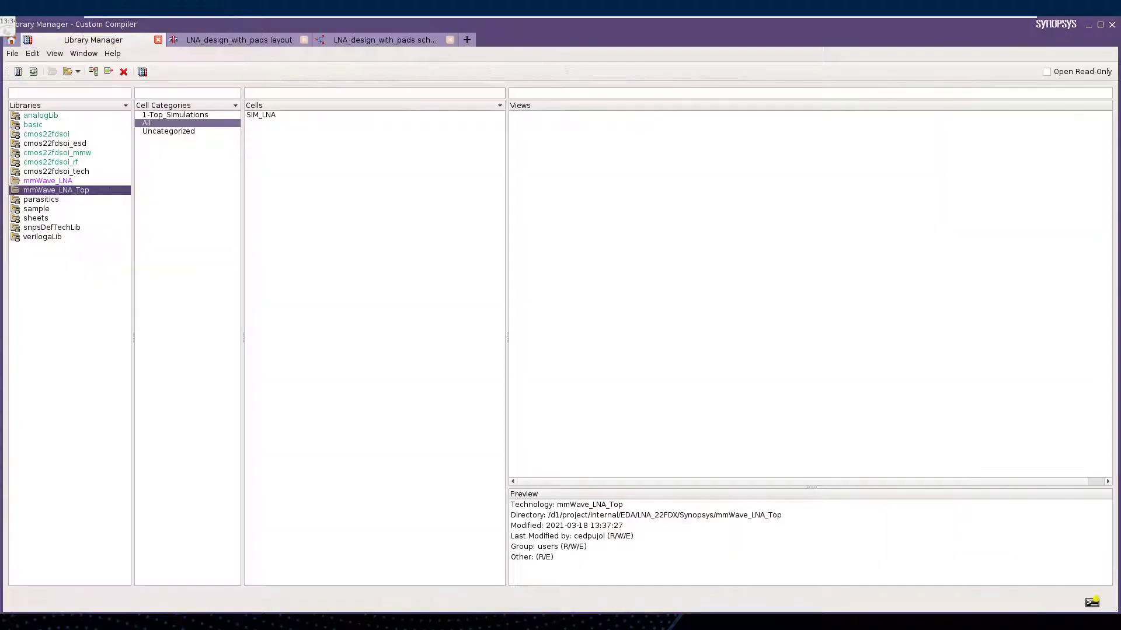
# - In the config_cc view of SIM_LNA from mmWave_LNA_Top's 1-Top_Simulations category, bind instance I7 to the schematic_demo view and refresh the hierarchy
pyautogui.click(187, 115)
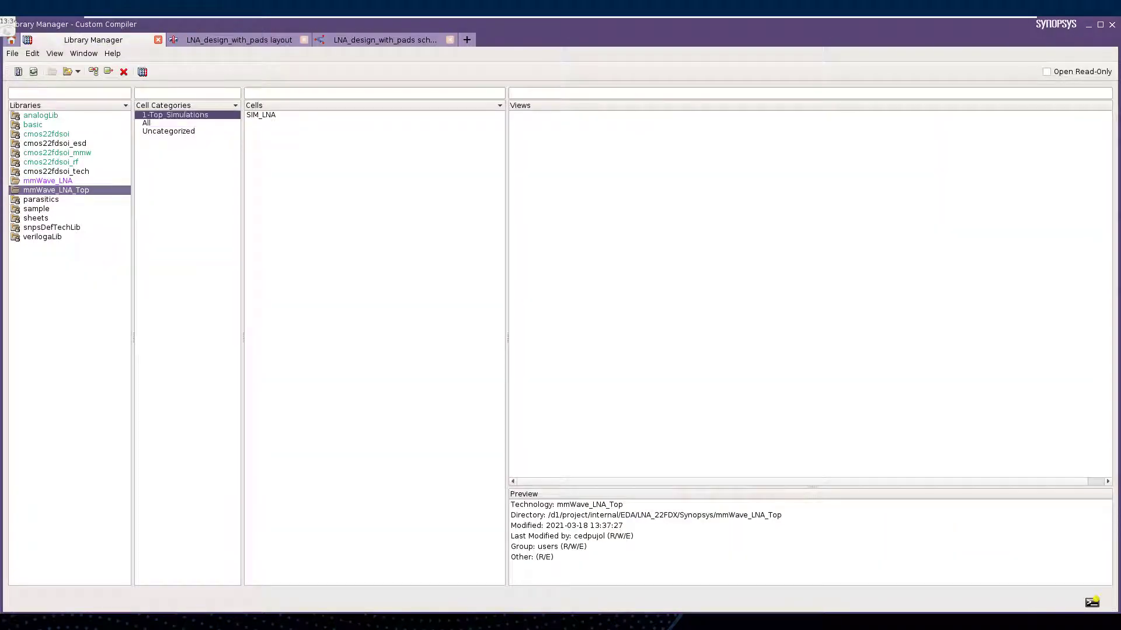
pyautogui.click(270, 115)
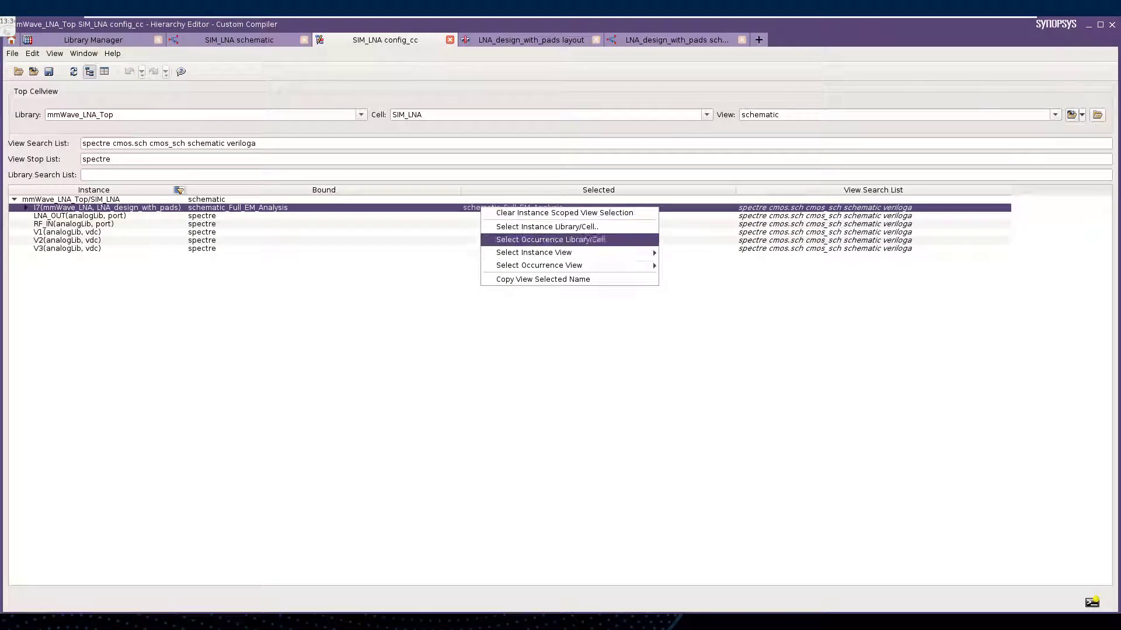
pyautogui.moveTo(534, 252)
pyautogui.click(688, 274)
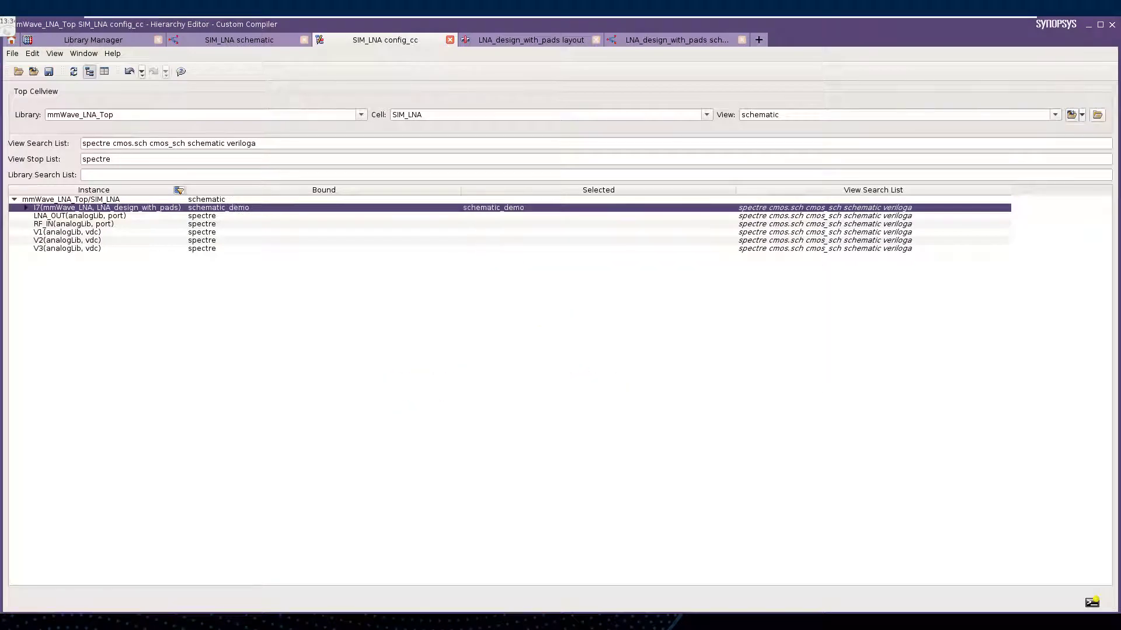
pyautogui.click(73, 71)
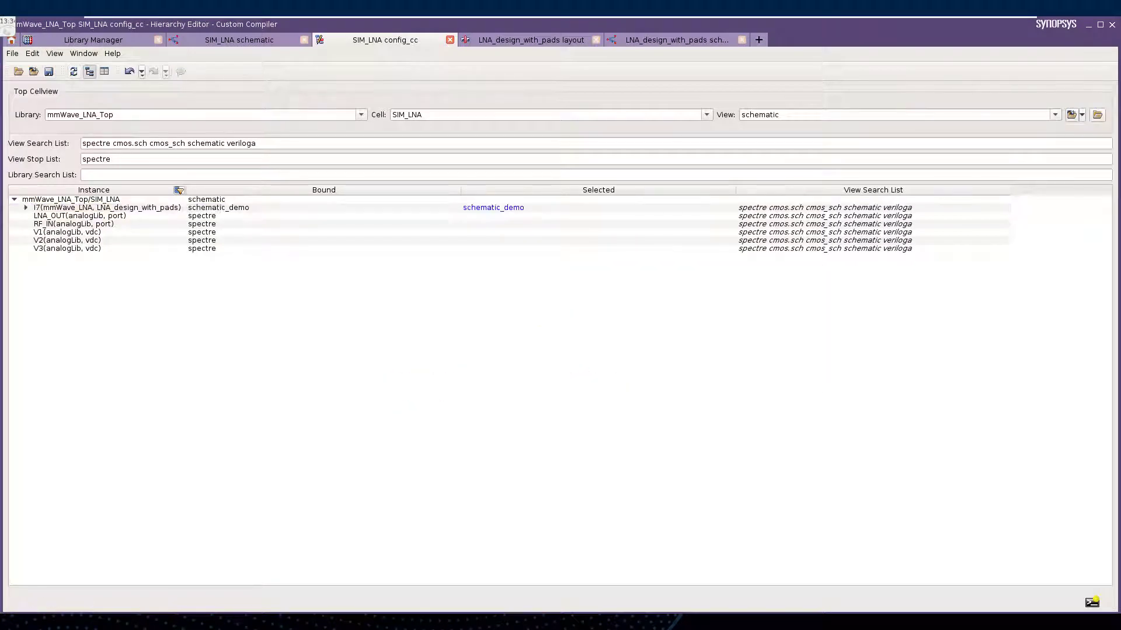